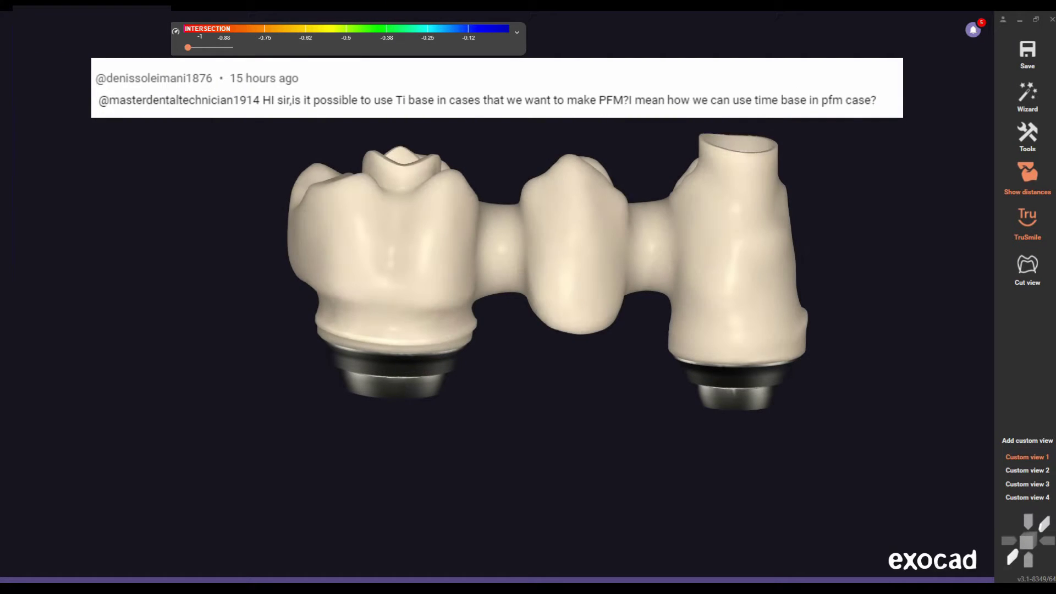
Step: Inspect the finished three-unit bridge from its saved custom views, checking the occlusal surfaces and the titanium base undersides
{"action": "key", "text": "2"}
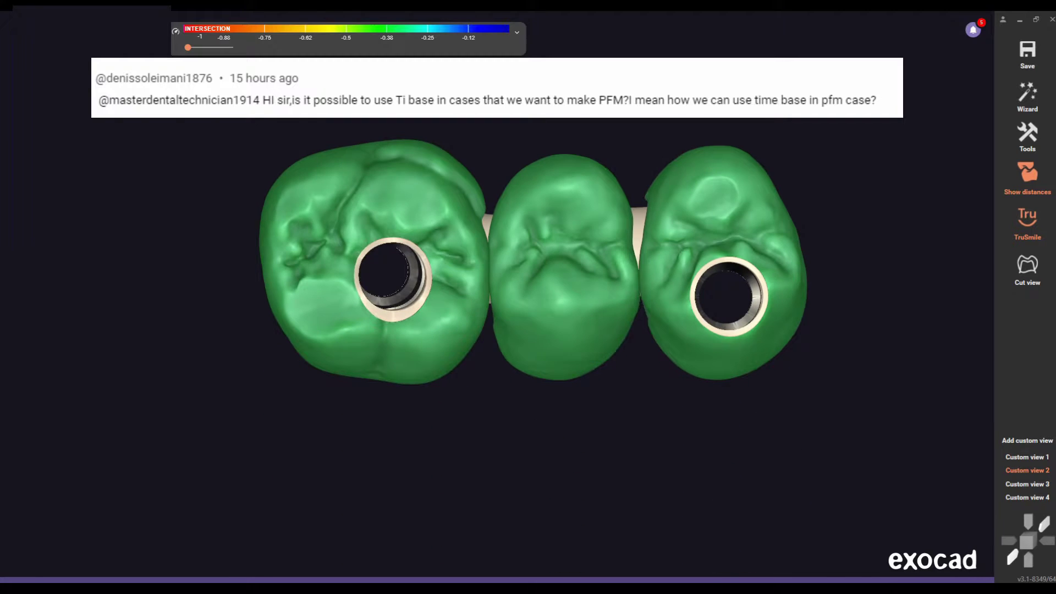
{"action": "key", "text": "3"}
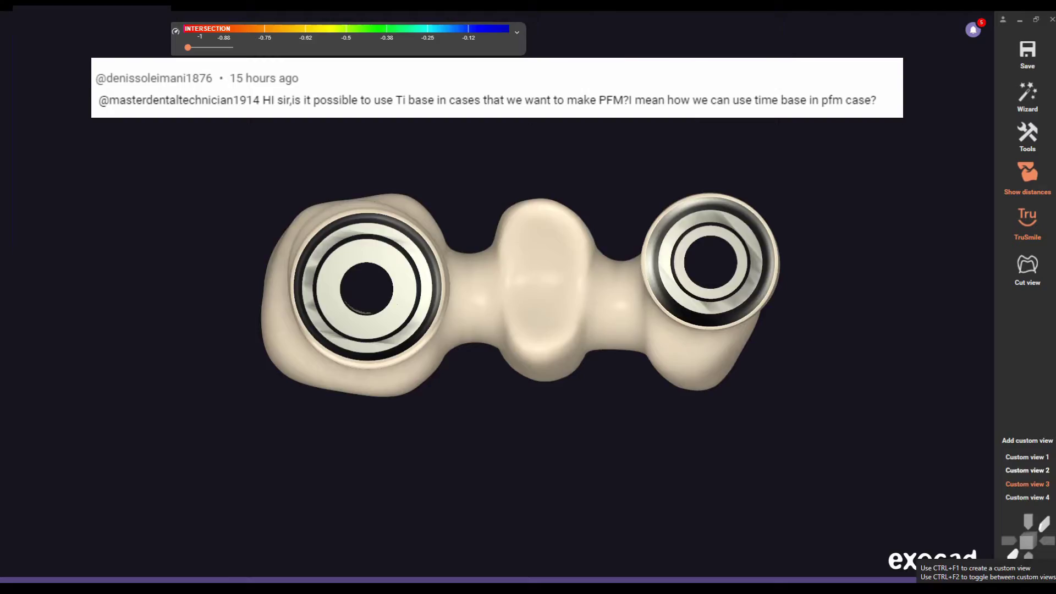
{"action": "key", "text": "4"}
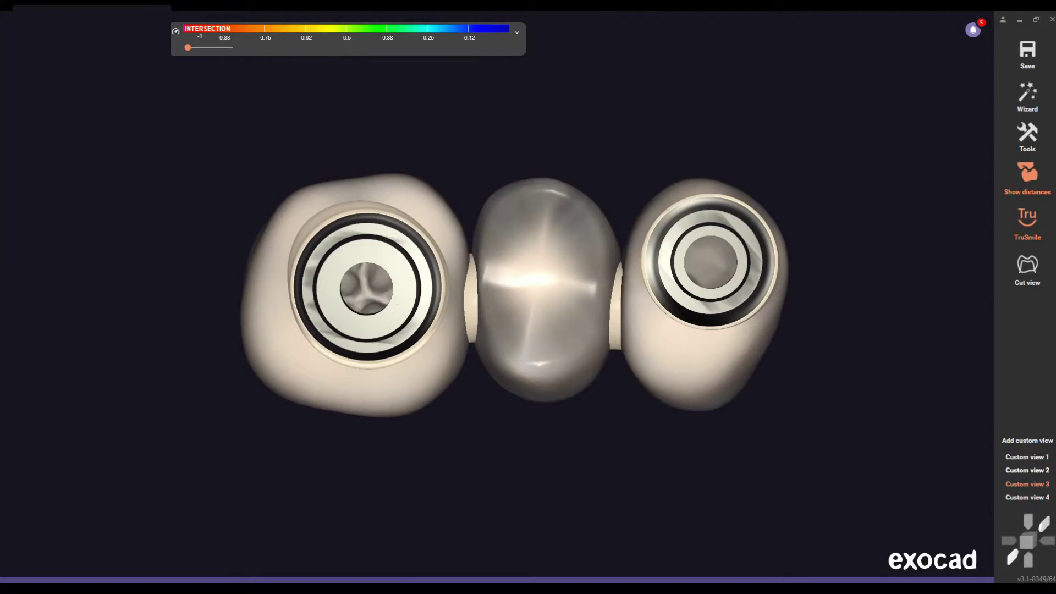
{"action": "key", "text": "ctrl+F2"}
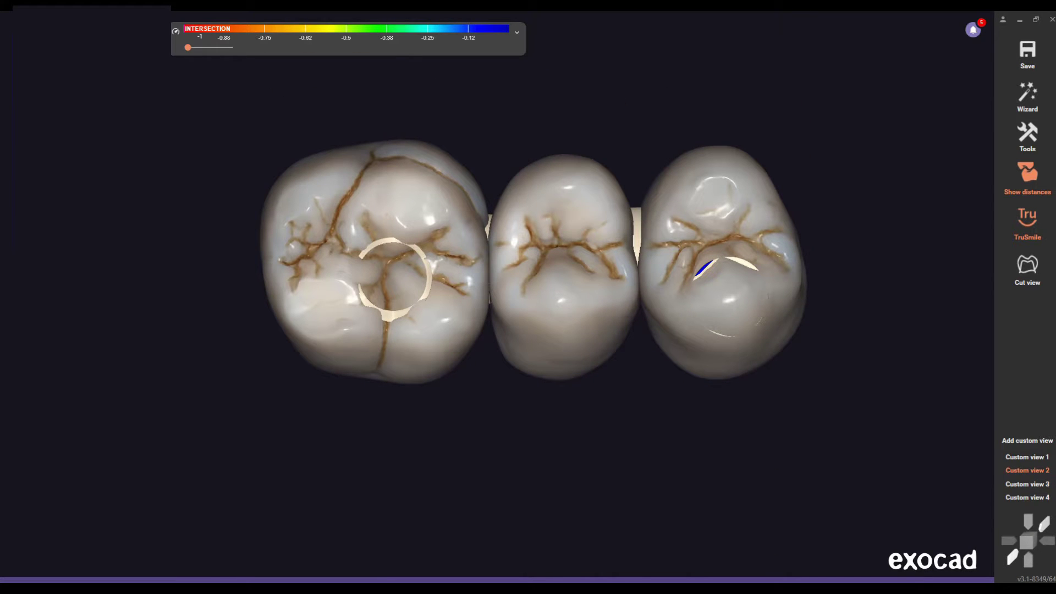
{"action": "key", "text": "ctrl+F2"}
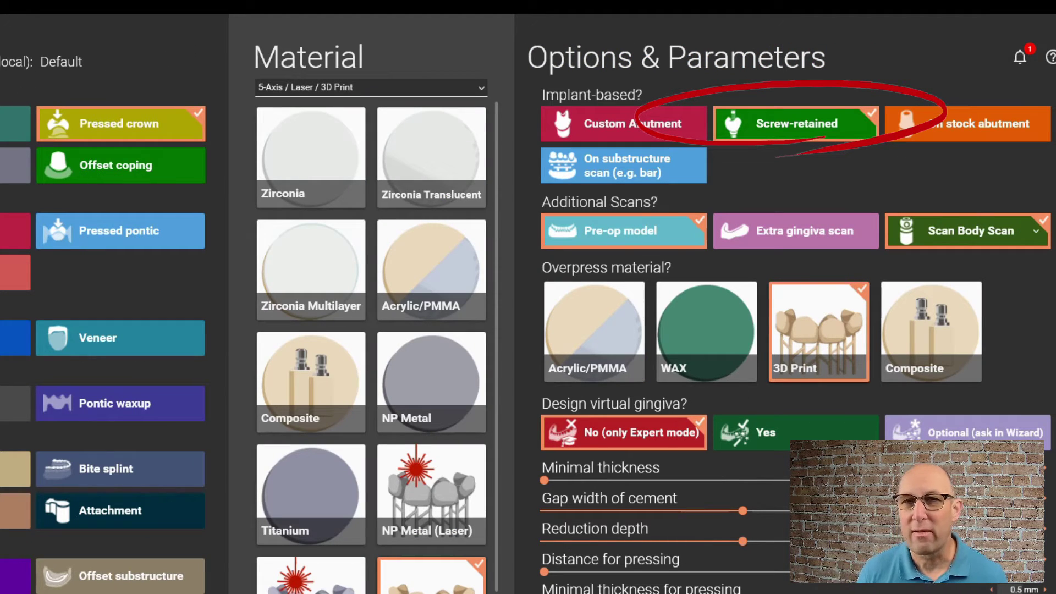
Step: Set WAX as tooth 12's overpress material, copy its pressed crown settings to tooth 14, and define tooth 13 as a pressed pontic
{"action": "left_click", "coordinate": [706, 330]}
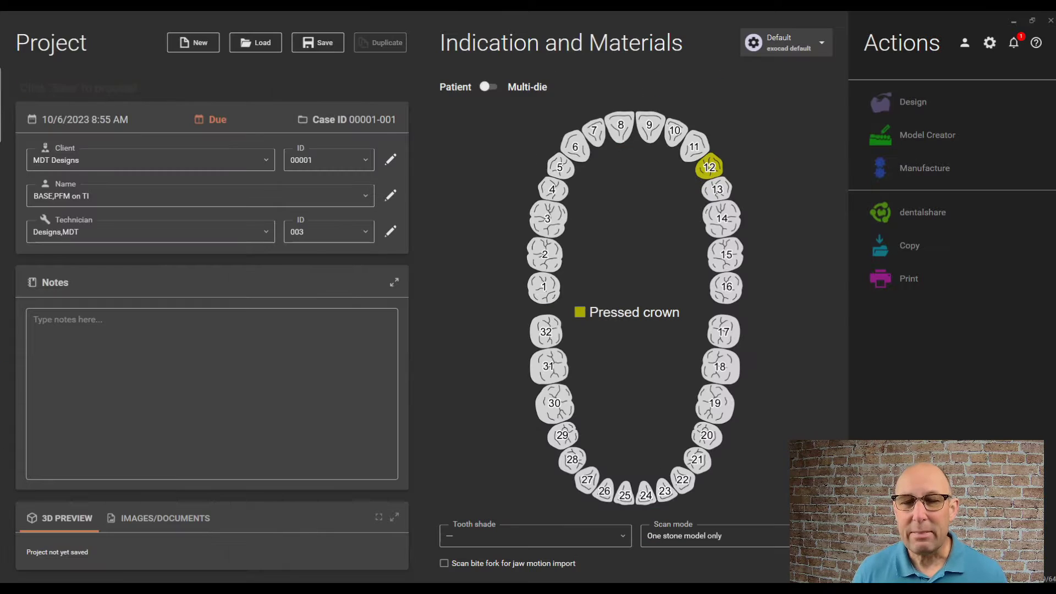
{"action": "left_click", "coordinate": [722, 218], "text": "ctrl"}
{"action": "left_click", "coordinate": [717, 189]}
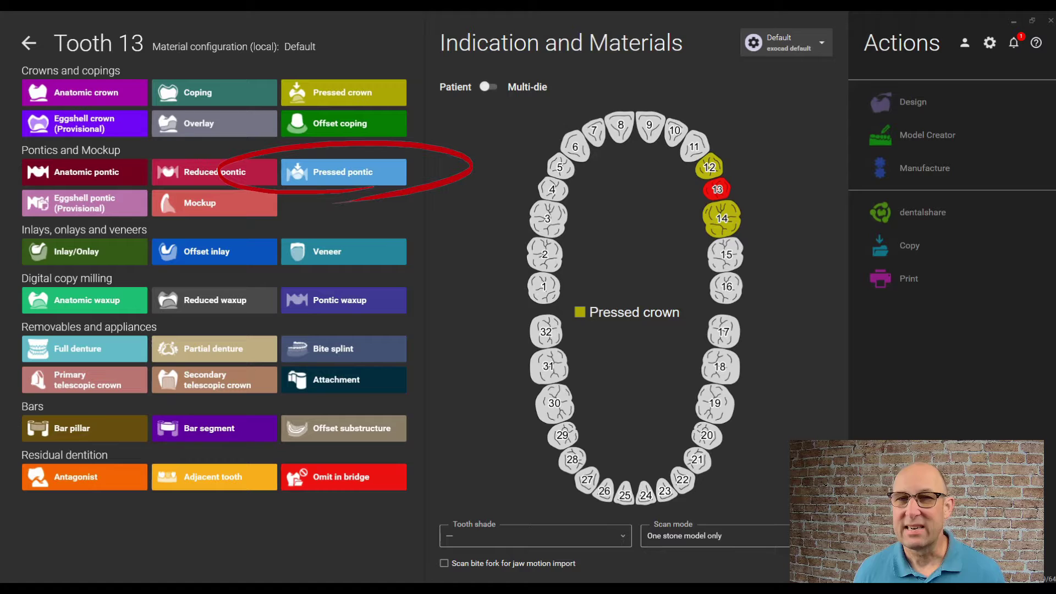
{"action": "left_click", "coordinate": [343, 172]}
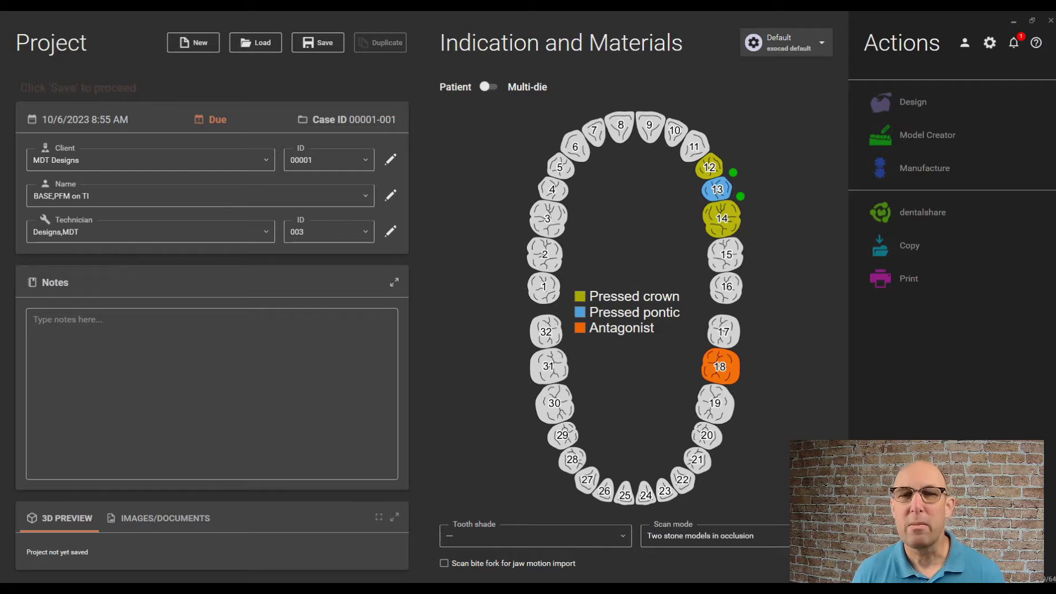
{"action": "left_click", "coordinate": [535, 536]}
{"action": "left_click", "coordinate": [457, 341]}
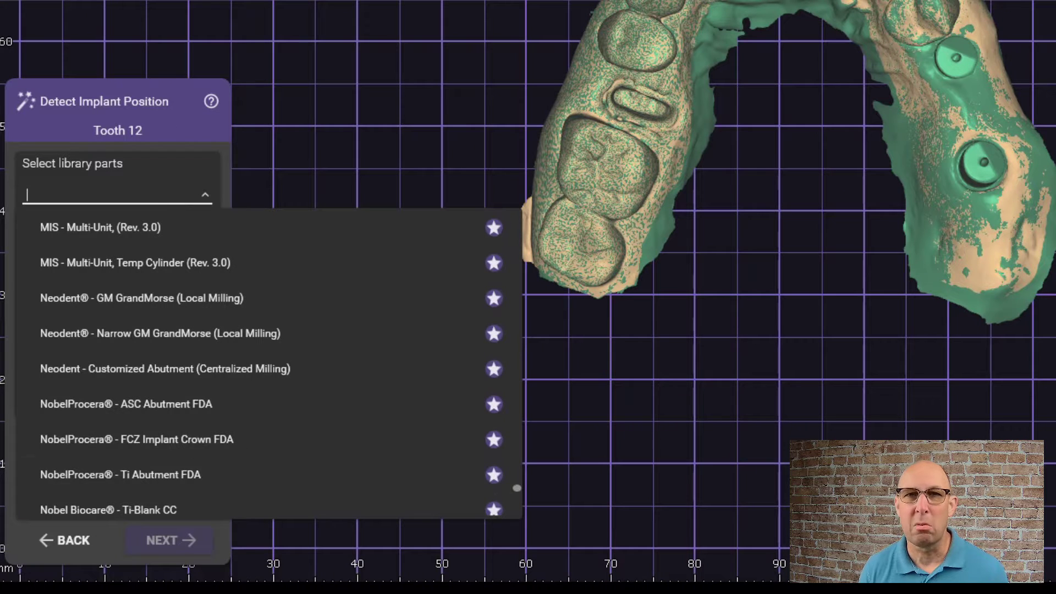
Step: Choose the Nobel Biocare Universal Base Non-Engaging 1.2 library for tooth 12, with the CC RP platform and CC RP - IO scan body
{"action": "scroll", "coordinate": [264, 401], "scroll_direction": "down", "scroll_amount": 5}
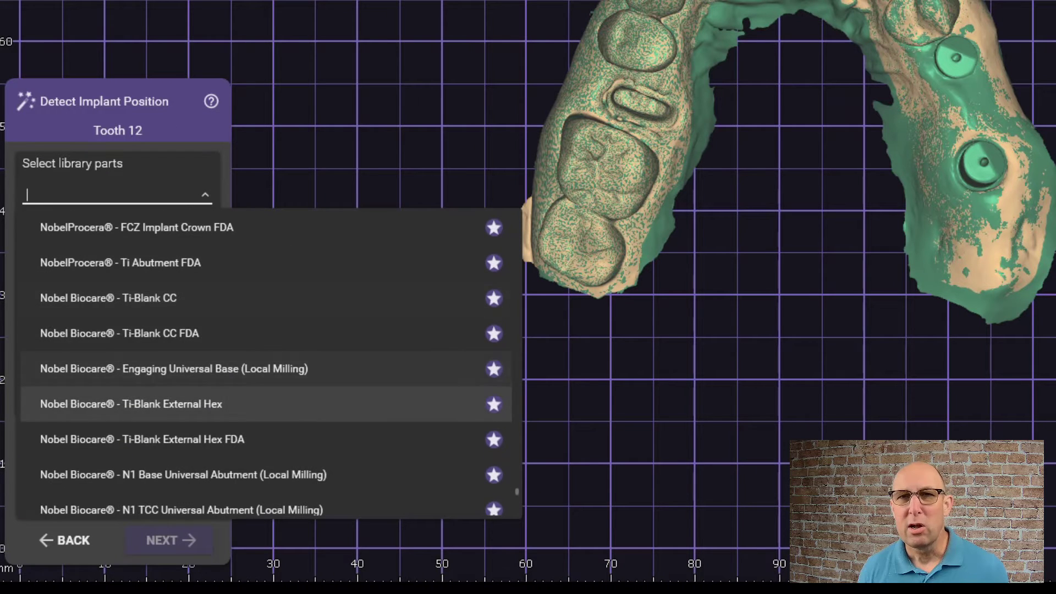
{"action": "scroll", "coordinate": [264, 397], "scroll_direction": "down", "scroll_amount": 2}
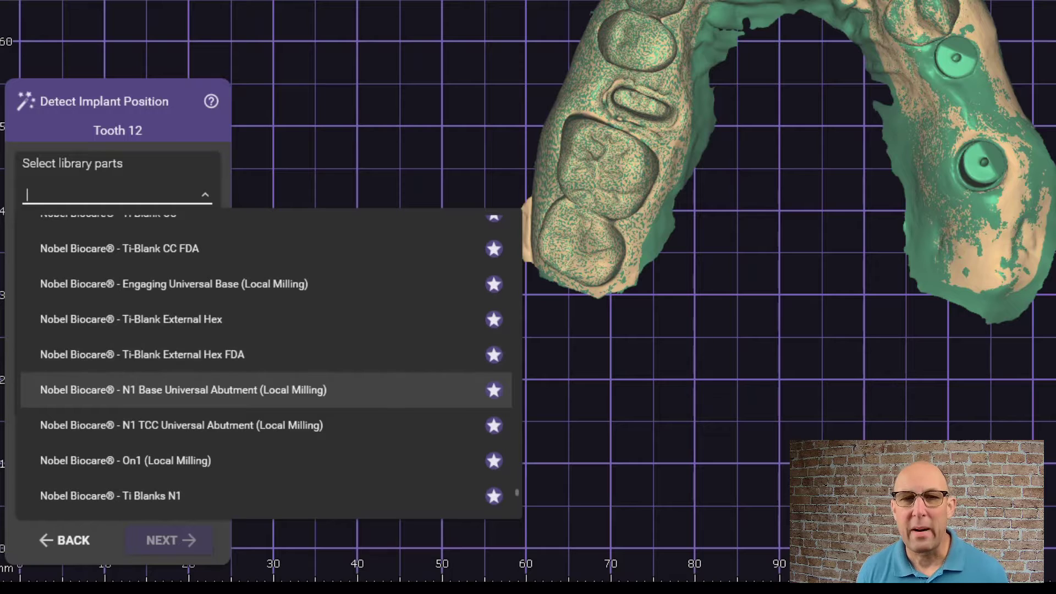
{"action": "scroll", "coordinate": [264, 418], "scroll_direction": "down", "scroll_amount": 5}
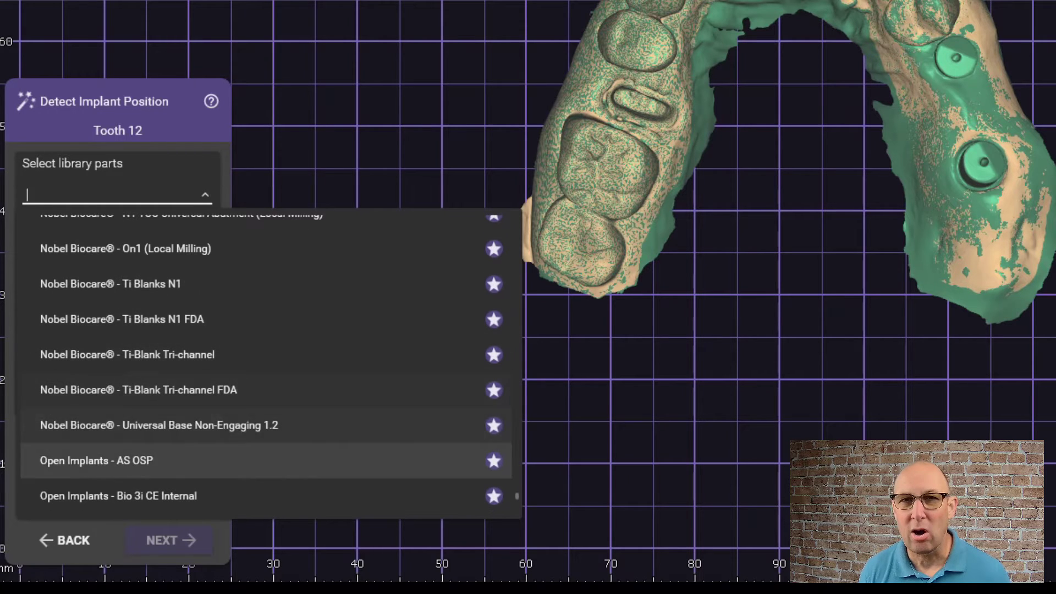
{"action": "scroll", "coordinate": [264, 385], "scroll_direction": "down", "scroll_amount": 1}
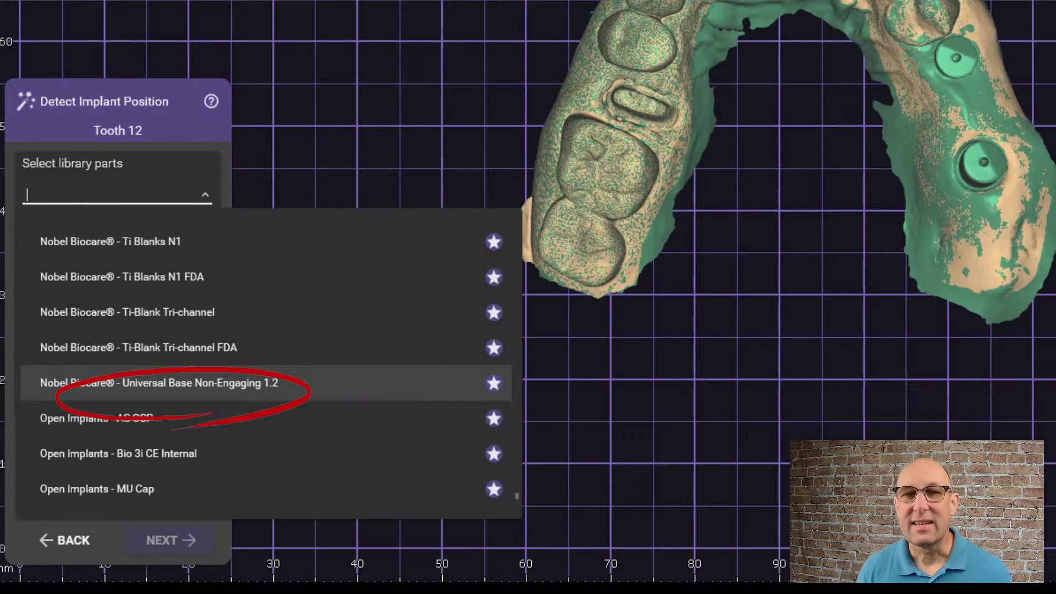
{"action": "left_click", "coordinate": [264, 383]}
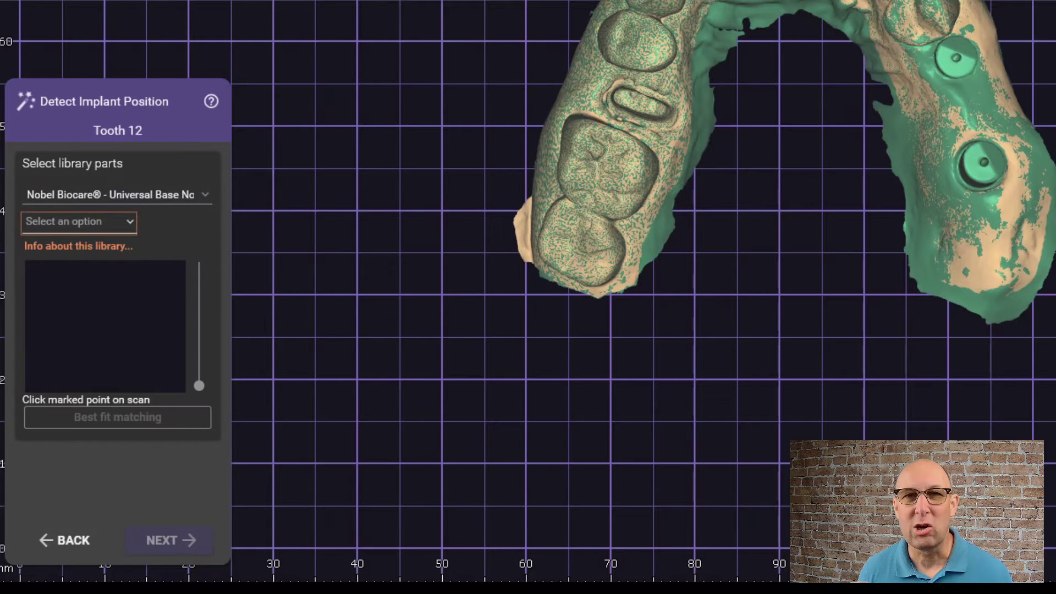
{"action": "left_click", "coordinate": [77, 221]}
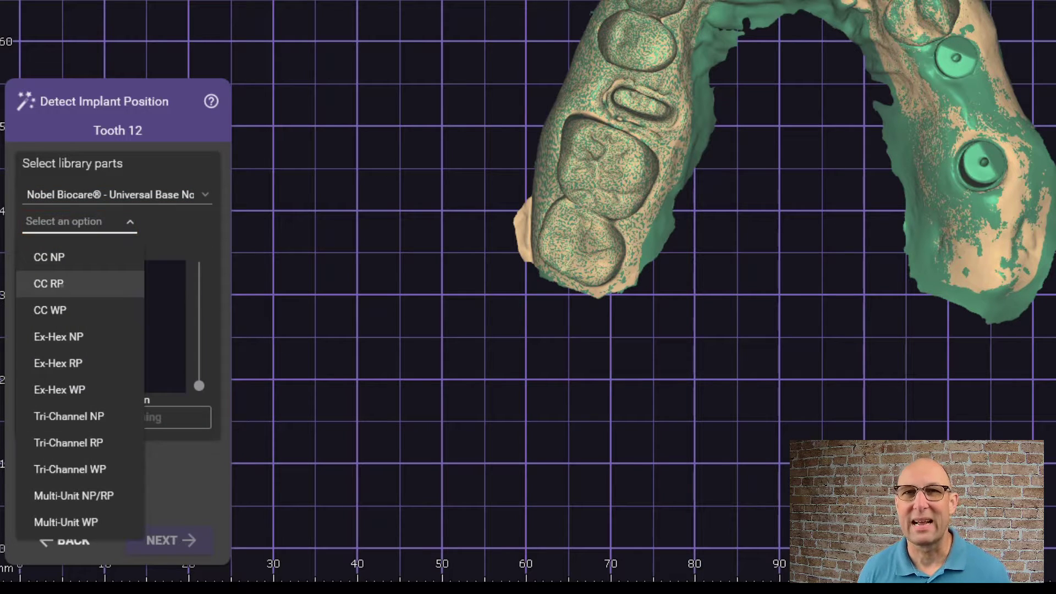
{"action": "left_click", "coordinate": [48, 284]}
{"action": "left_click", "coordinate": [175, 222]}
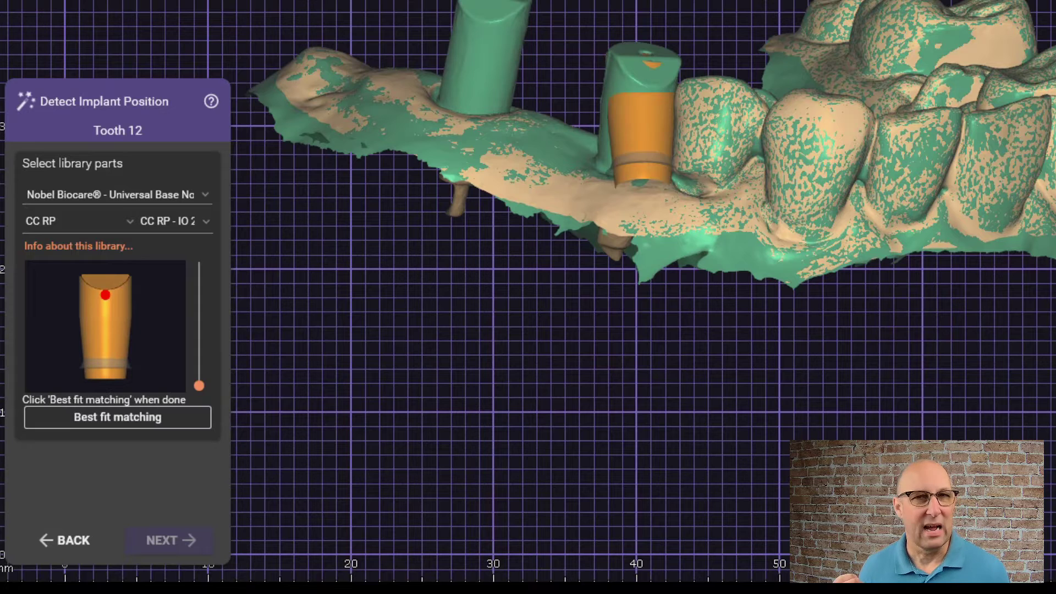
Step: Trim the lower part of tooth 12's scan body out of the matching area and run best fit matching
{"action": "left_click_drag", "start_coordinate": [199, 386], "coordinate": [199, 354]}
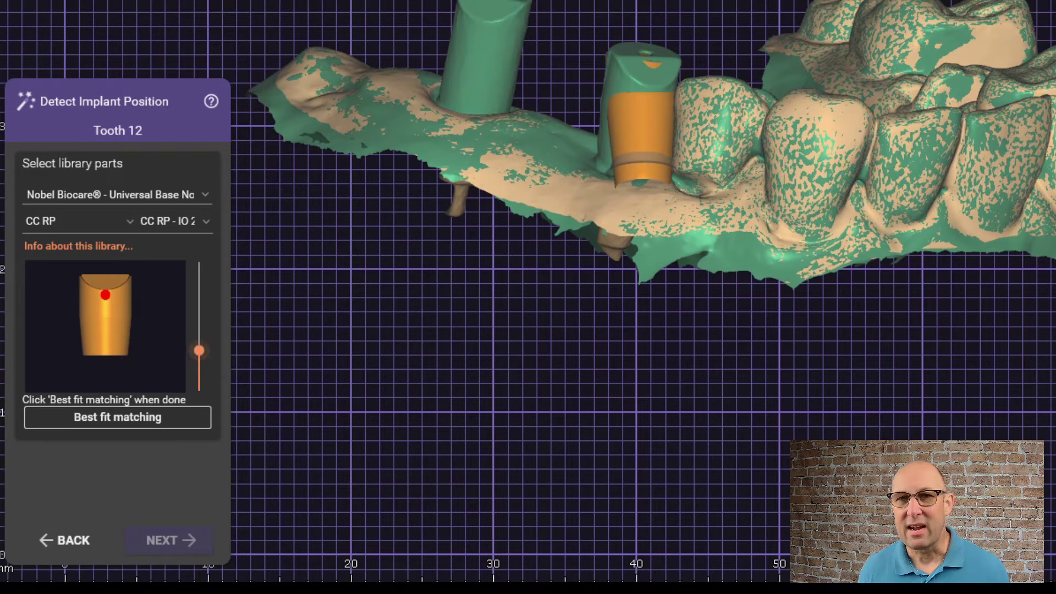
{"action": "left_click", "coordinate": [117, 417]}
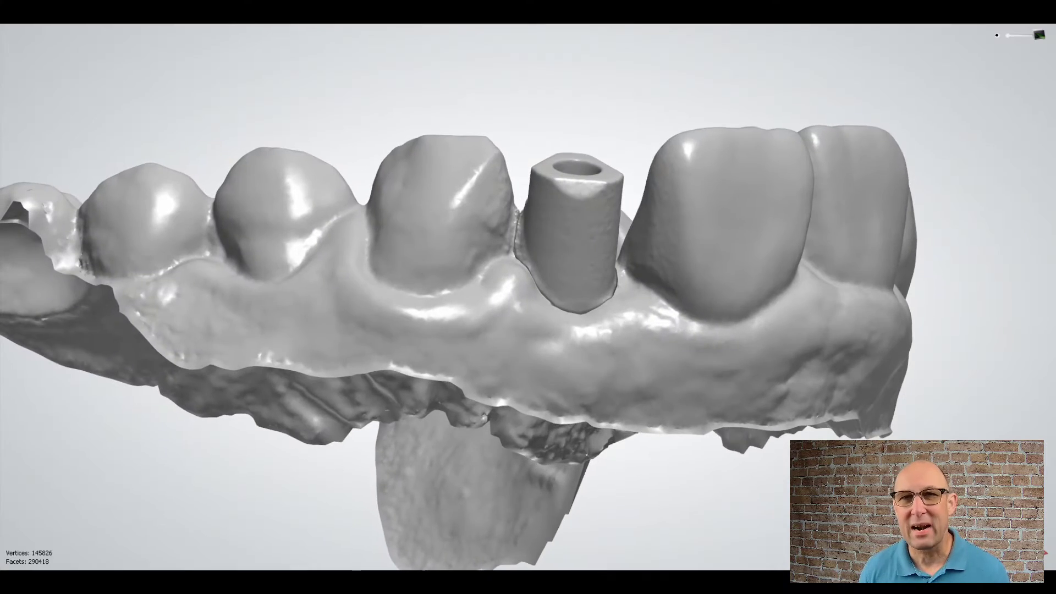
{"action": "scroll", "coordinate": [496, 319], "scroll_direction": "down", "scroll_amount": 3}
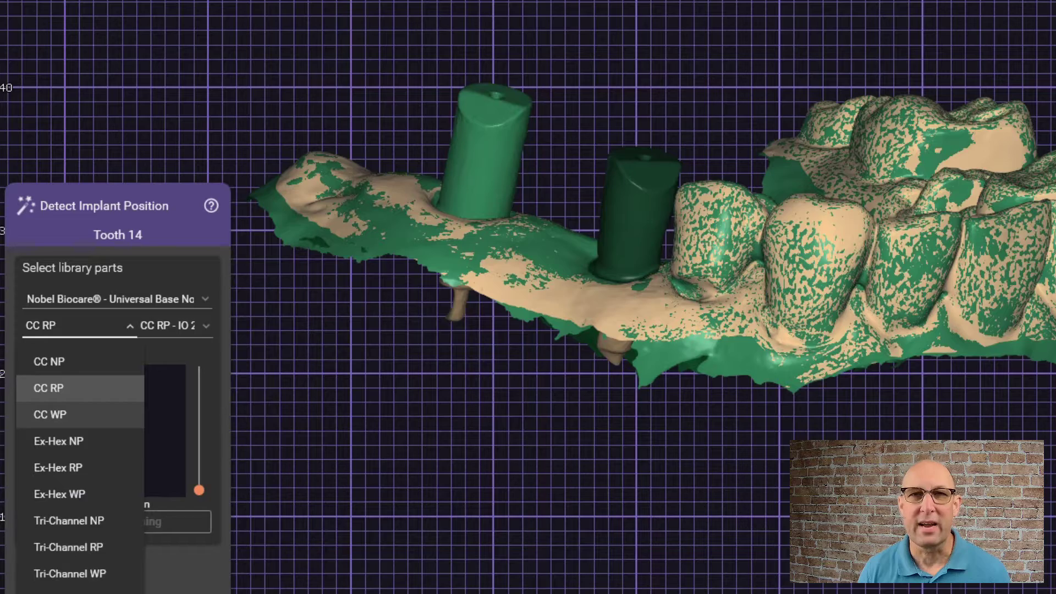
Step: Assign the CC WP platform and CC WP - IO scan body to tooth 14 and mark its point on the scan
{"action": "left_click", "coordinate": [52, 413]}
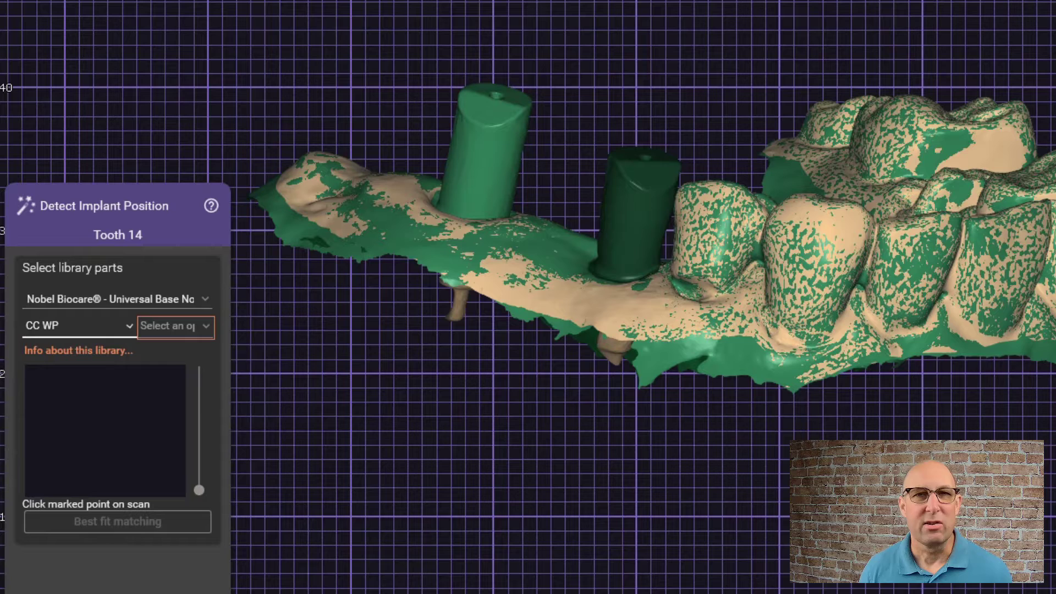
{"action": "left_click", "coordinate": [175, 326]}
{"action": "left_click", "coordinate": [185, 388]}
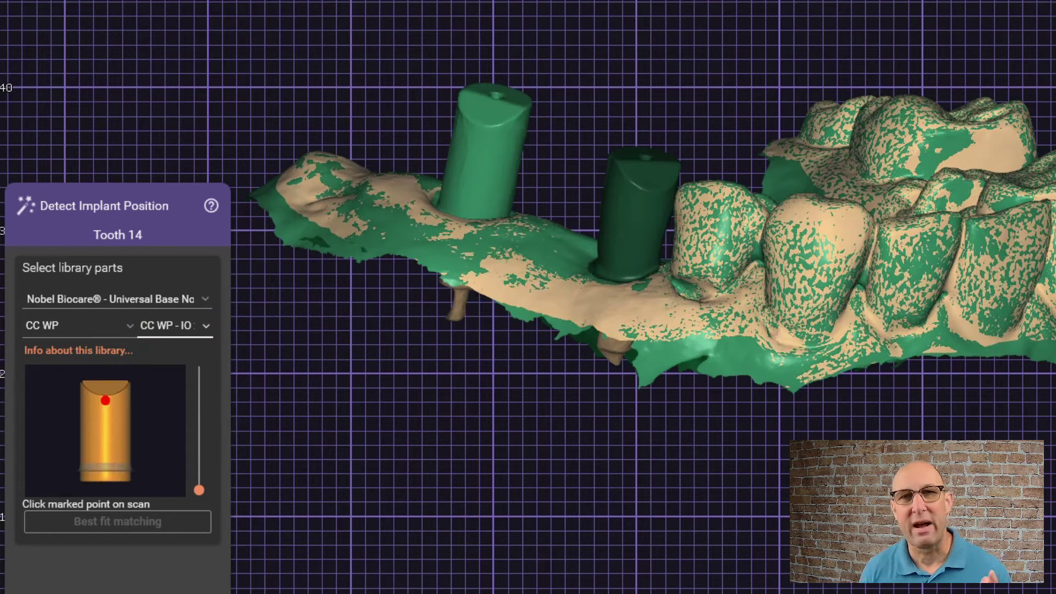
{"action": "left_click", "coordinate": [486, 108]}
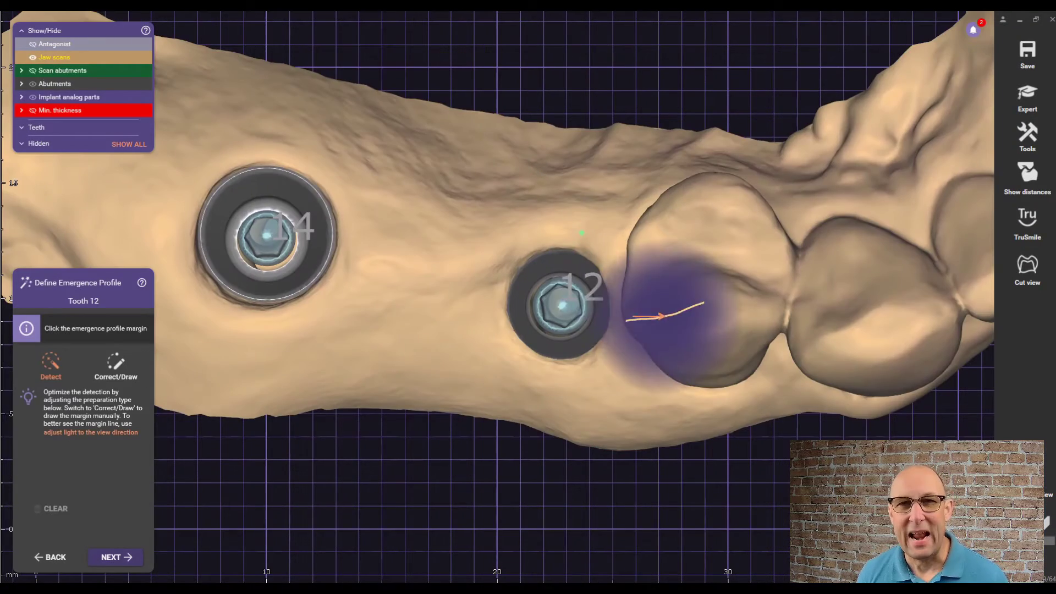
Step: Detect the emergence profile margins by marking points in the gingiva around the implants of teeth 12 and 14, and accept them
{"action": "left_click", "coordinate": [563, 241]}
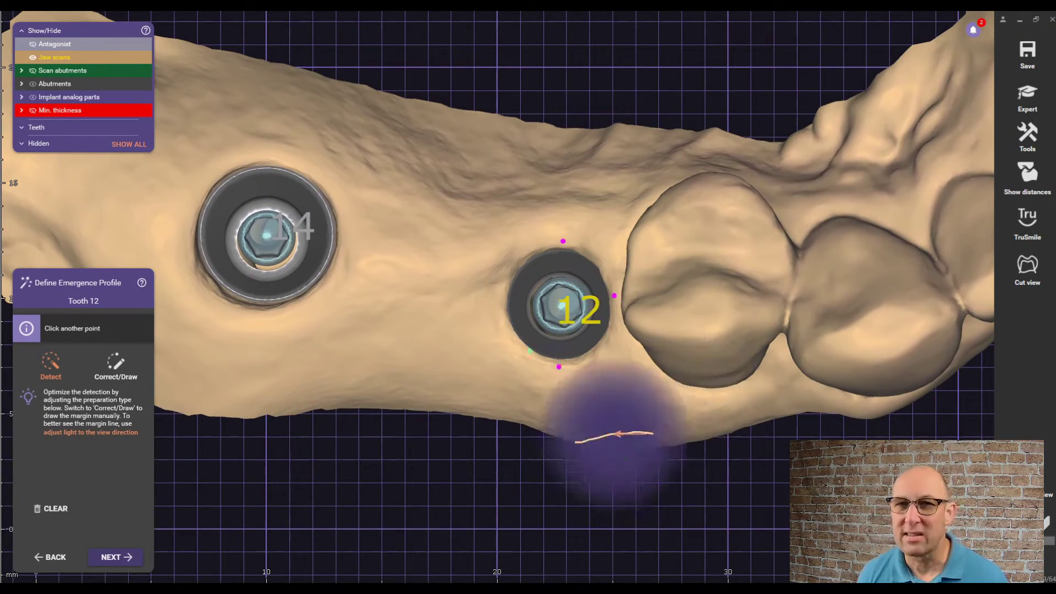
{"action": "left_click", "coordinate": [502, 298]}
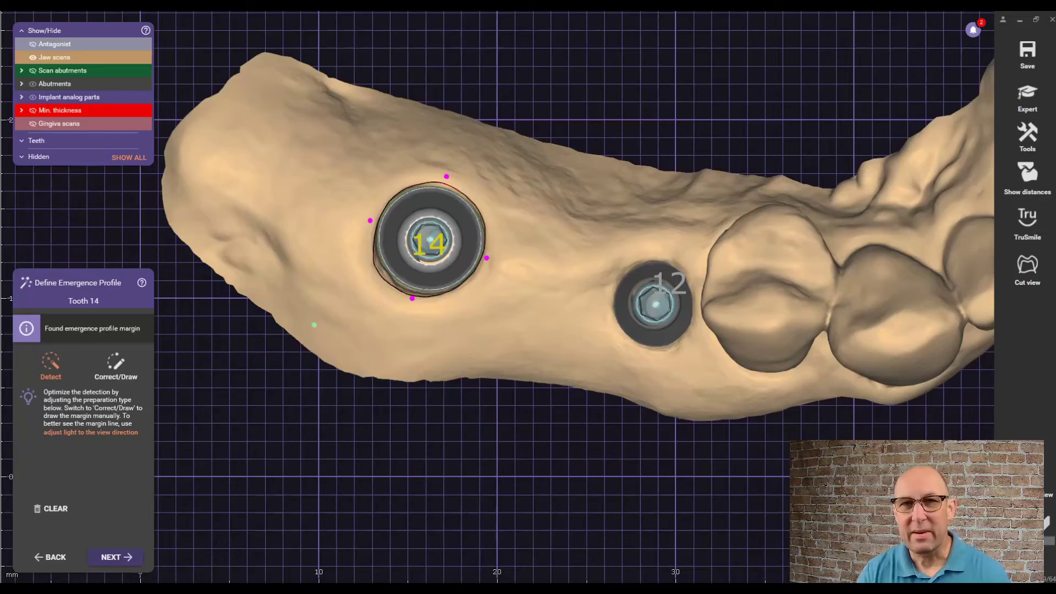
{"action": "left_click", "coordinate": [116, 558]}
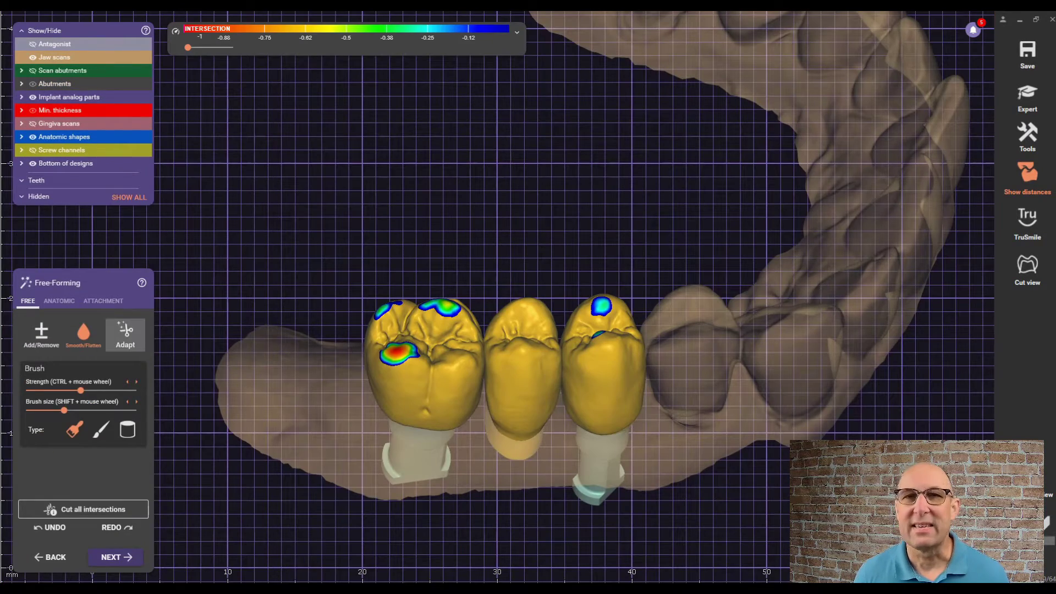
Step: Adapt the anatomic shapes to the gingiva at 0 mm basal, the antagonist at 0.1 mm static occlusion, and the neighbouring teeth at 0 mm
{"action": "left_click", "coordinate": [126, 335]}
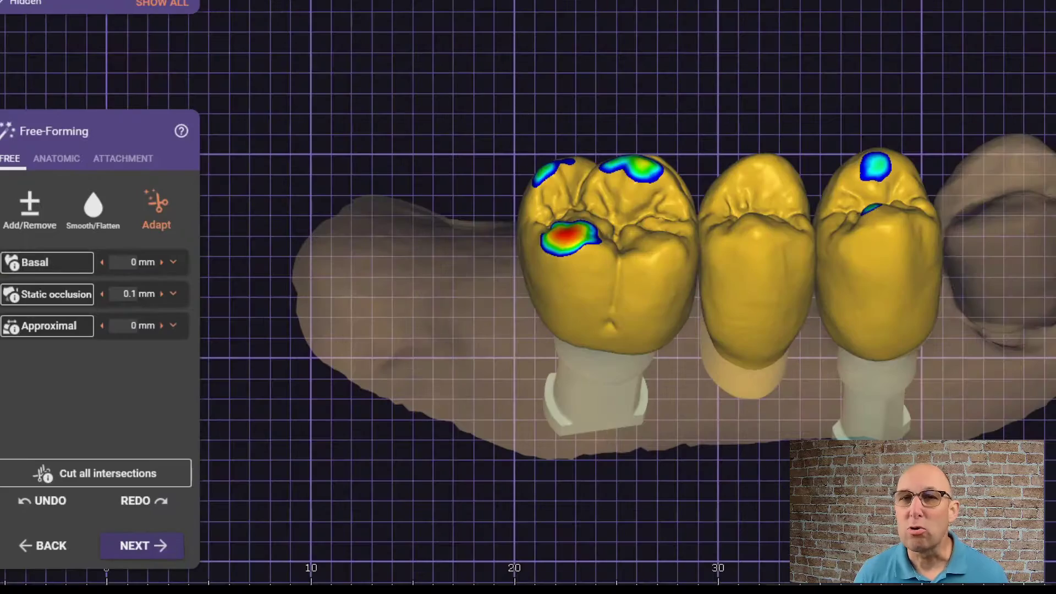
{"action": "left_click", "coordinate": [47, 263]}
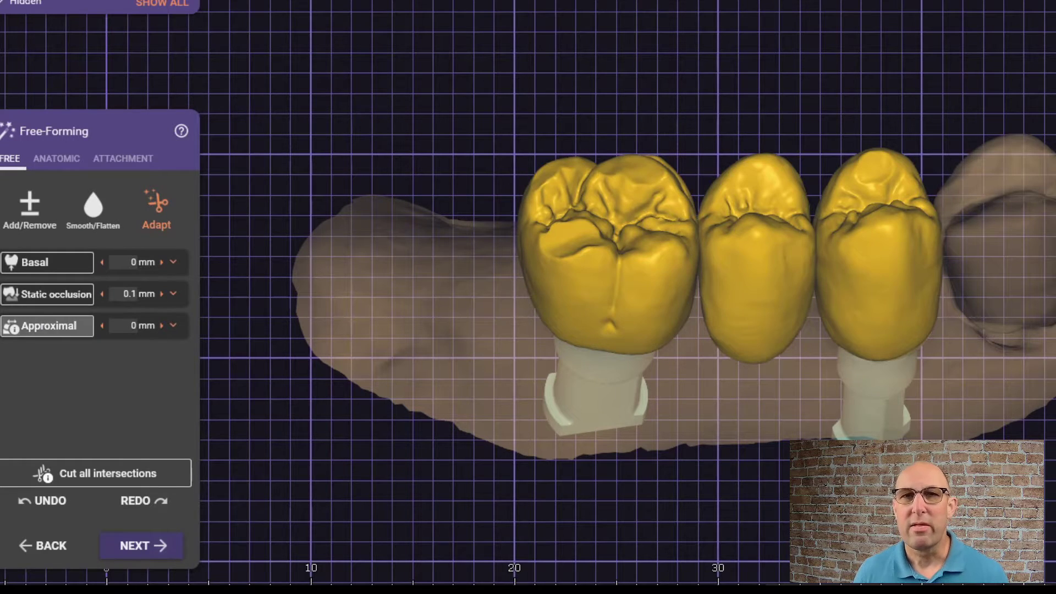
{"action": "left_click", "coordinate": [46, 326]}
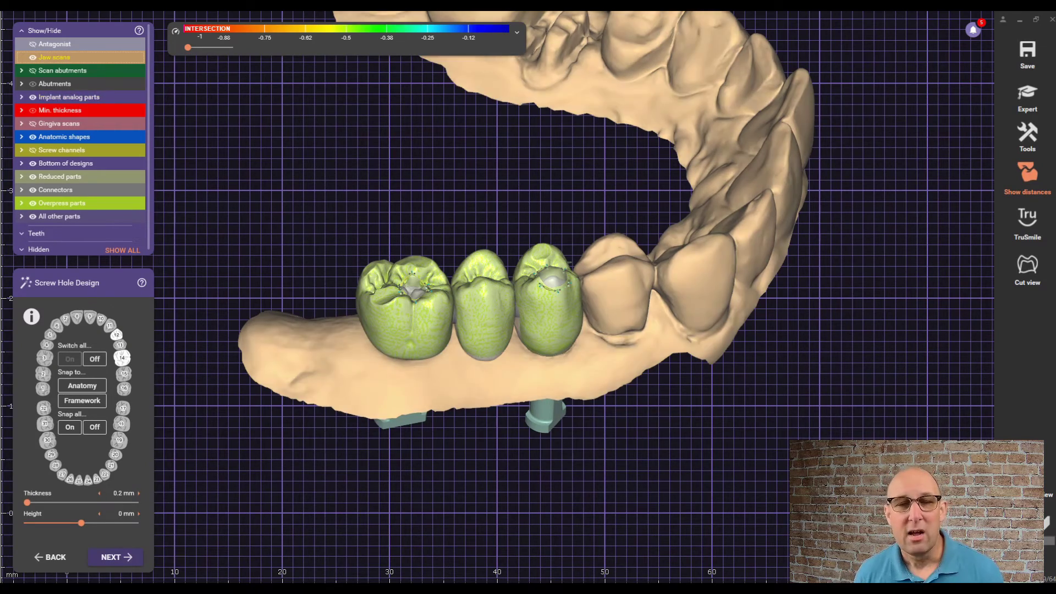
Step: Reshape the rim of tooth 12's screw hole by moving one of its edge control points
{"action": "scroll", "coordinate": [569, 308], "scroll_direction": "up", "scroll_amount": 5}
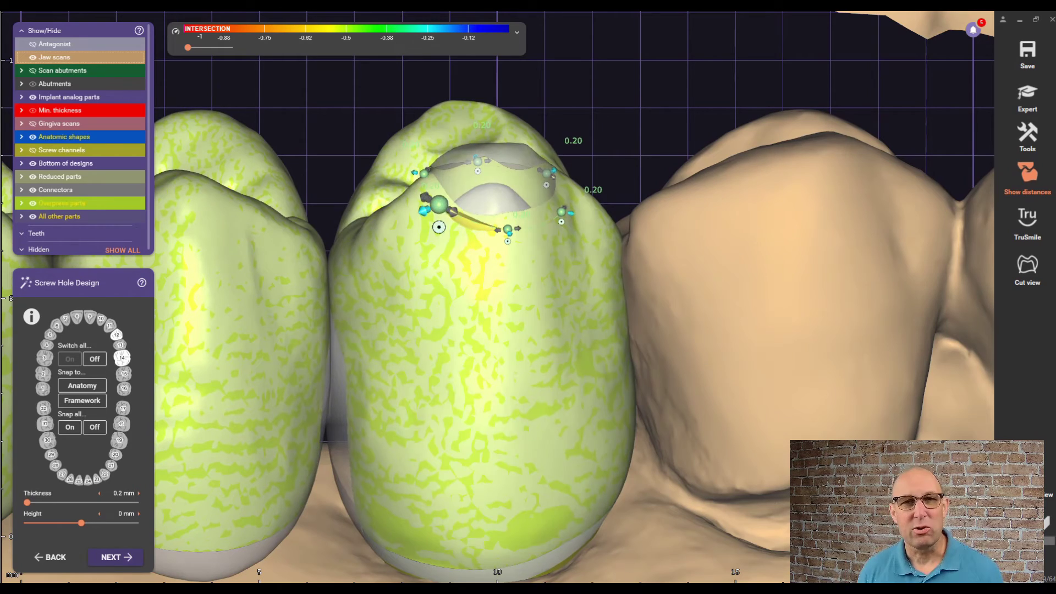
{"action": "left_click_drag", "start_coordinate": [439, 205], "coordinate": [509, 235]}
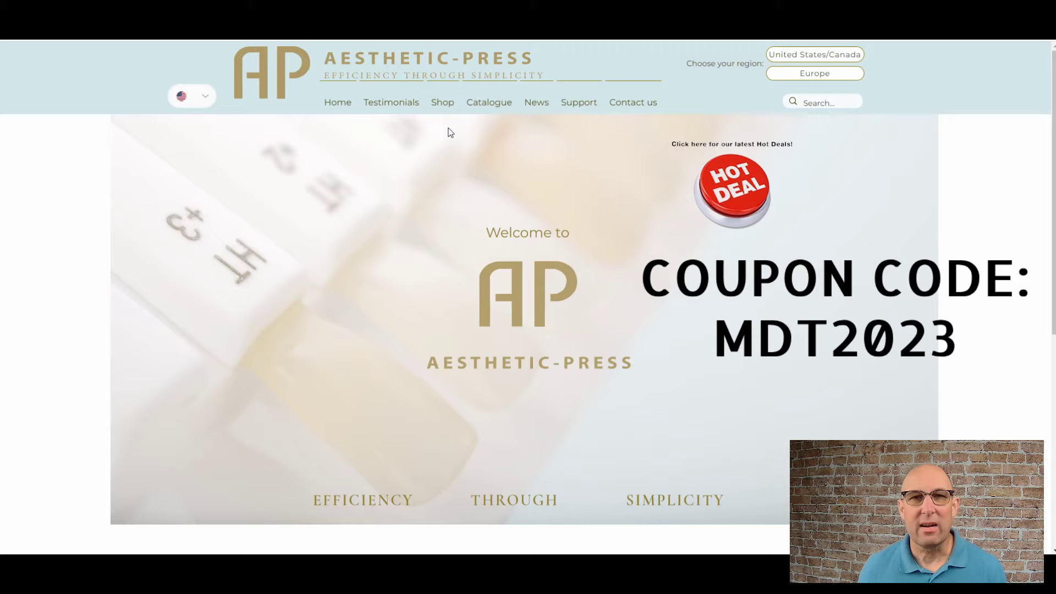
Step: Browse the APVolution M press-to-metal ingots in the Aesthetic-Press shop for United States & Canada and expand the Shade filter
{"action": "left_click", "coordinate": [446, 105]}
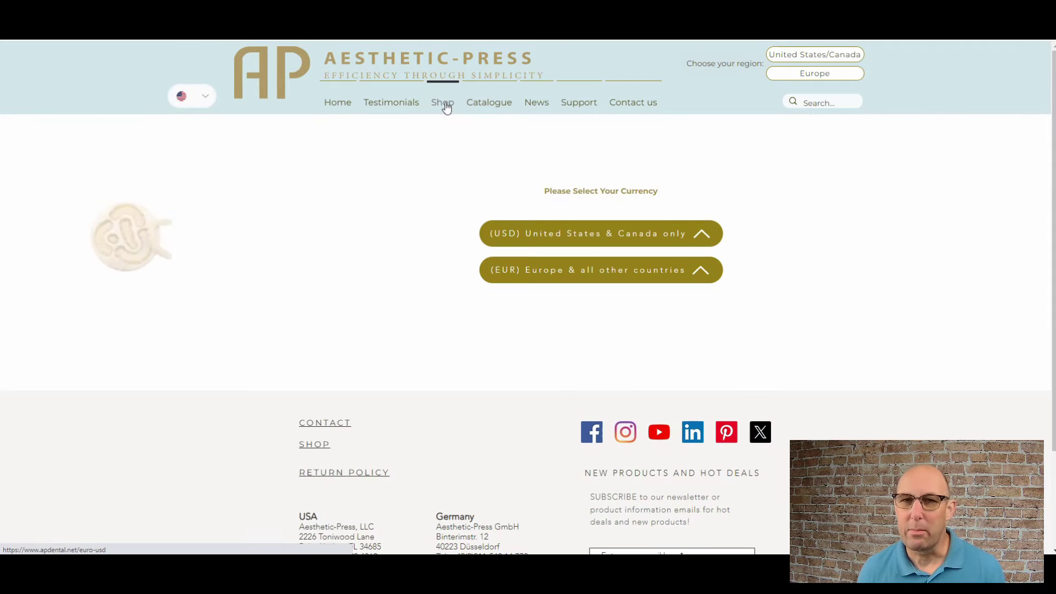
{"action": "left_click", "coordinate": [566, 236]}
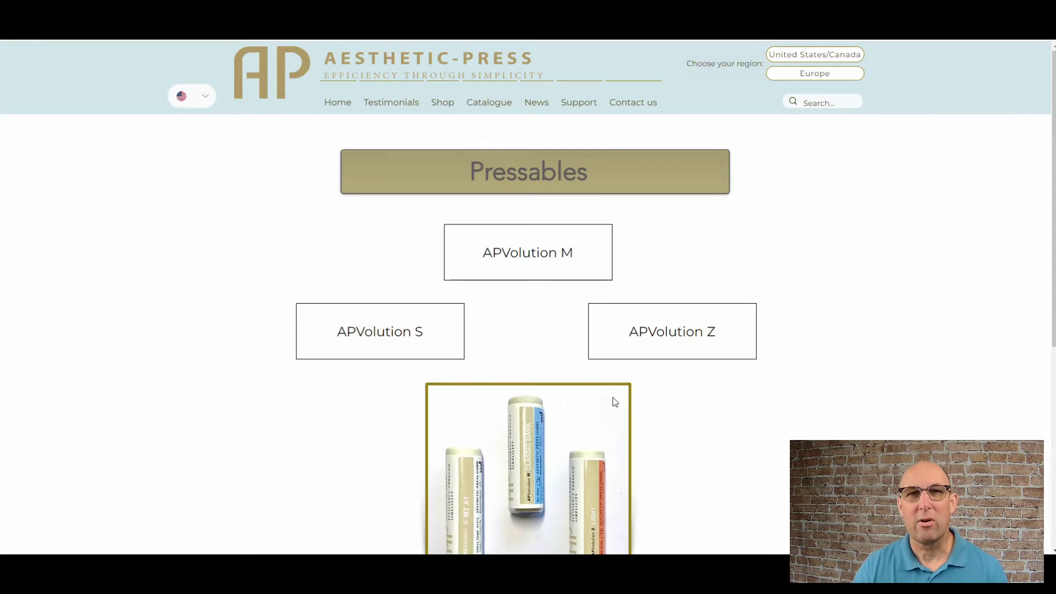
{"action": "left_click", "coordinate": [528, 250]}
{"action": "scroll", "coordinate": [529, 253], "scroll_direction": "down", "scroll_amount": 1}
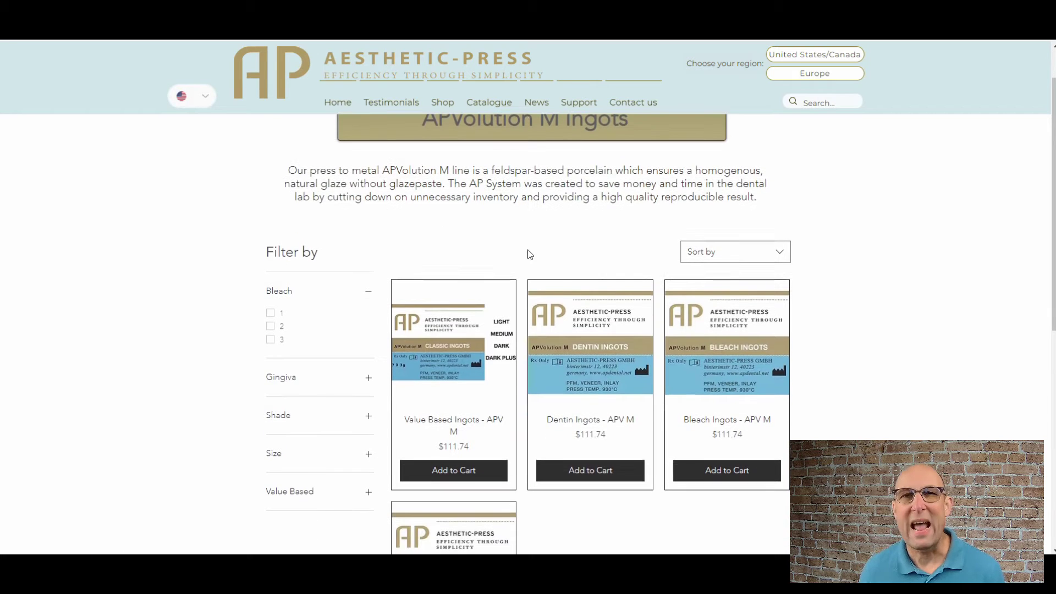
{"action": "scroll", "coordinate": [528, 253], "scroll_direction": "down", "scroll_amount": 2}
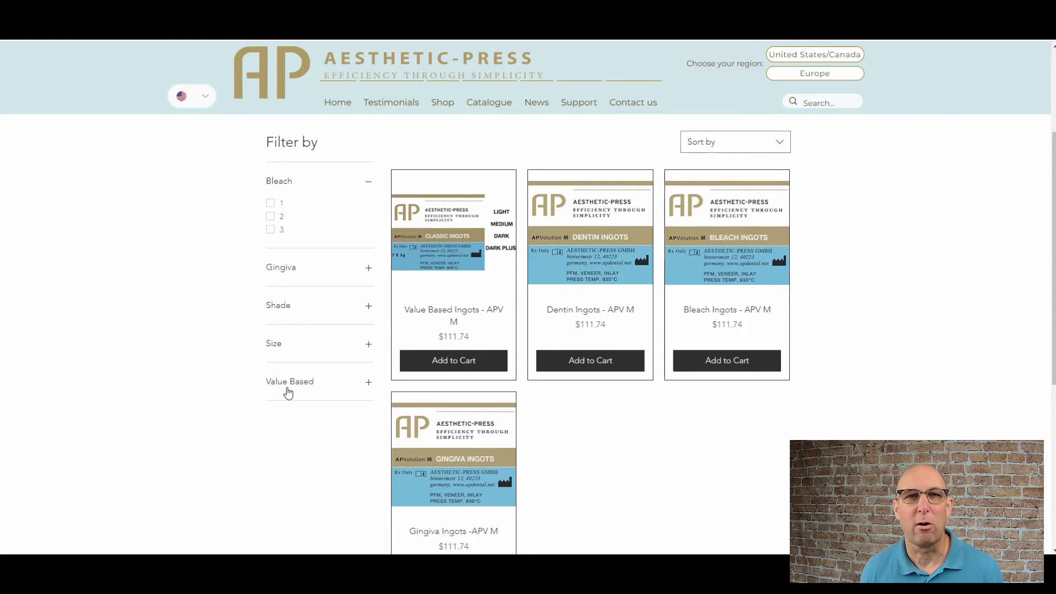
{"action": "left_click", "coordinate": [369, 305]}
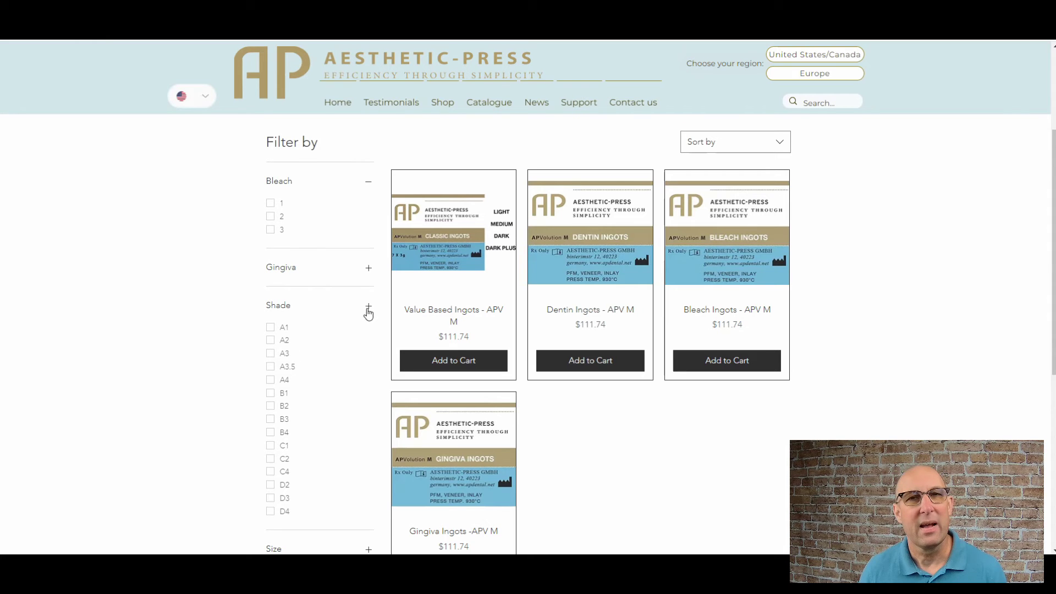
Step: Collapse the Shade filter and look through the remaining filter options for the APVolution M ingots
{"action": "left_click", "coordinate": [369, 306]}
{"action": "left_click", "coordinate": [367, 384]}
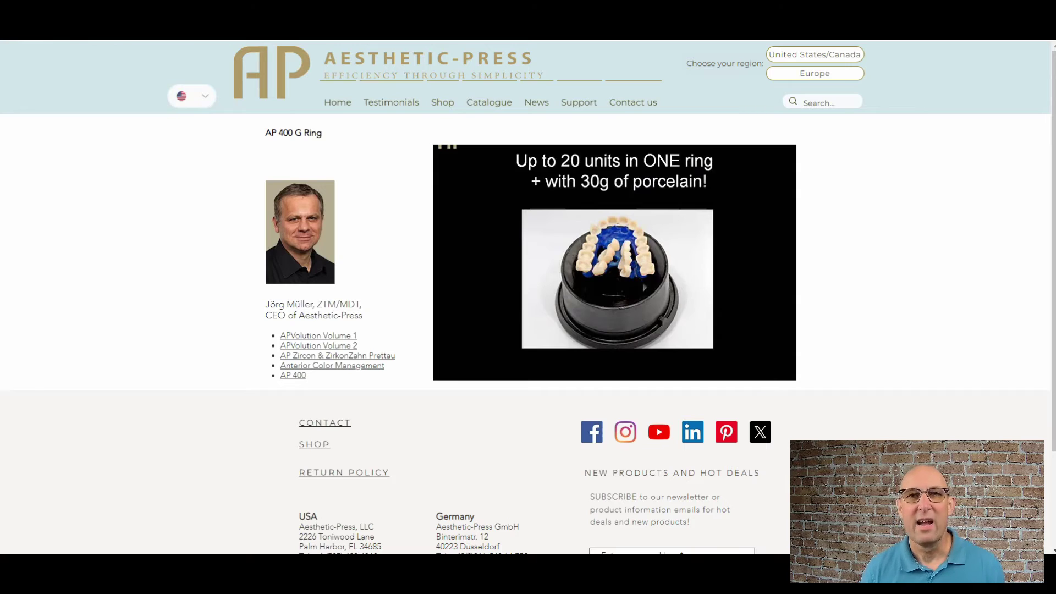
Step: Enlarge the AP 400 G Ring slideshow and page through the press-to-metal case images up to slide0012
{"action": "left_click", "coordinate": [614, 262]}
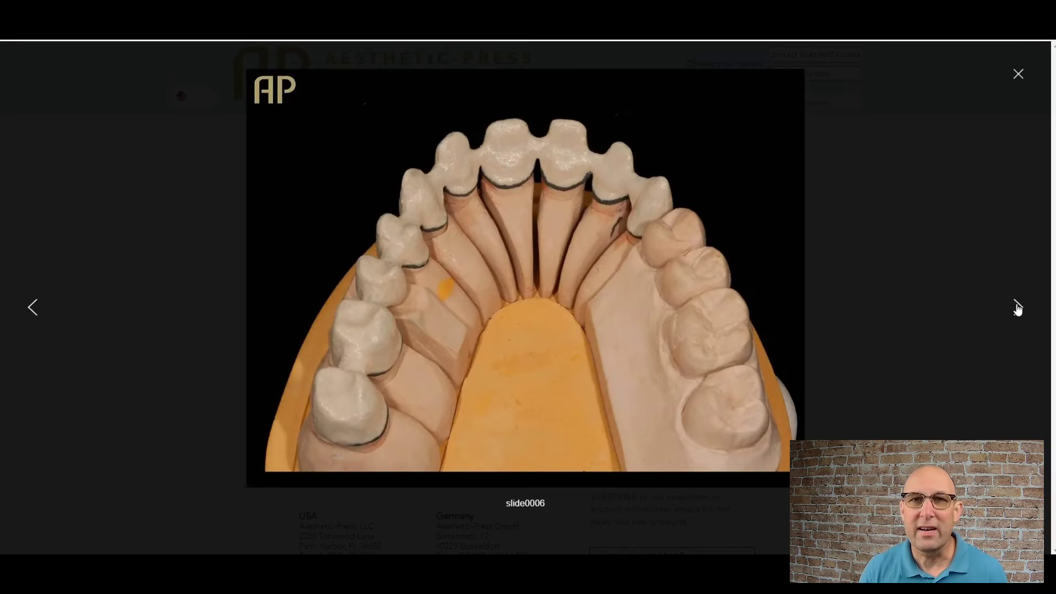
{"action": "left_click", "coordinate": [1017, 307]}
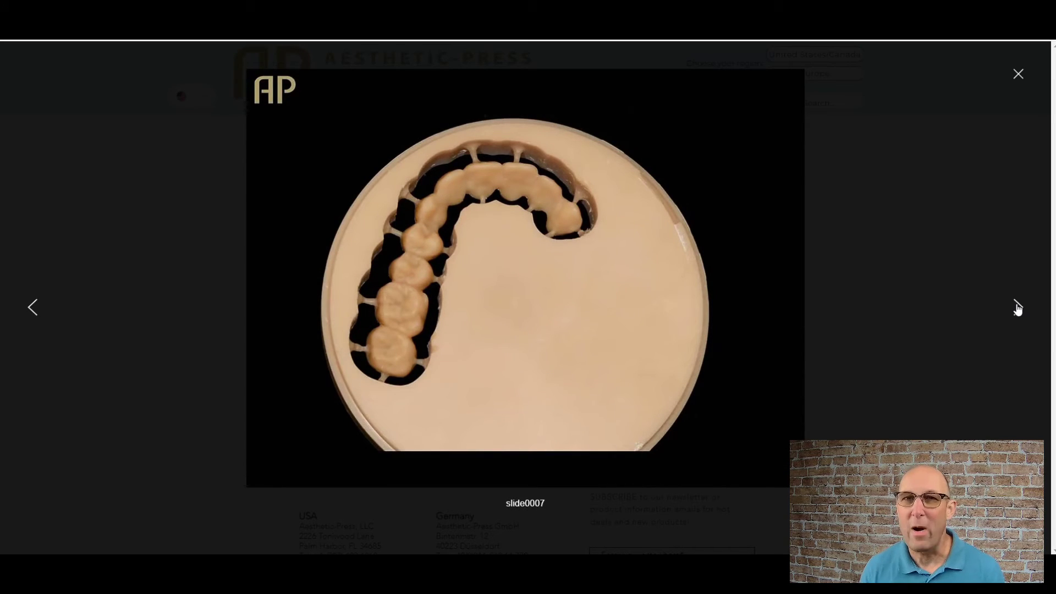
{"action": "left_click", "coordinate": [1017, 307]}
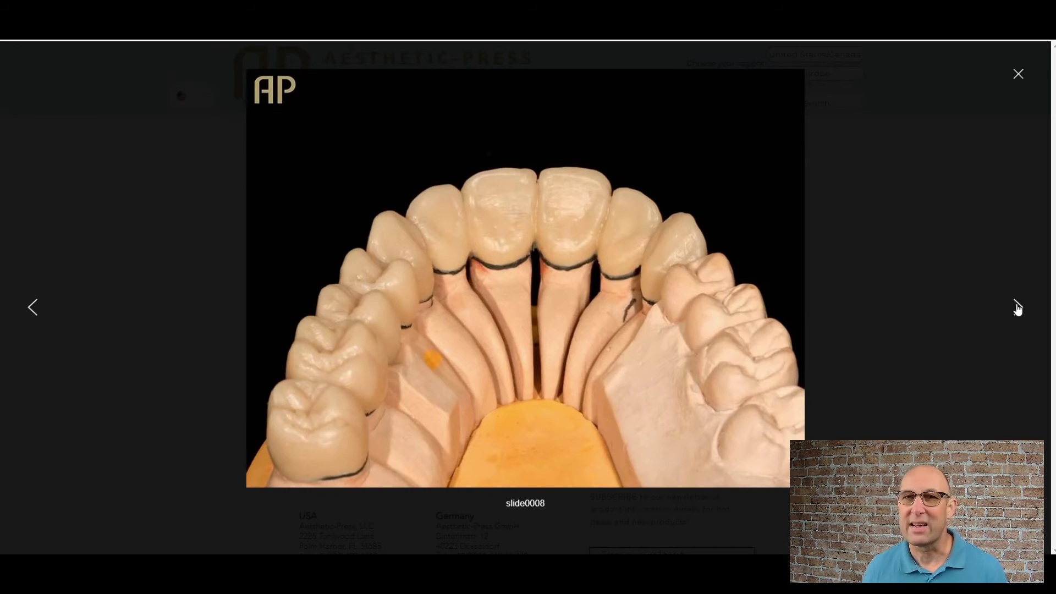
{"action": "left_click", "coordinate": [1018, 307]}
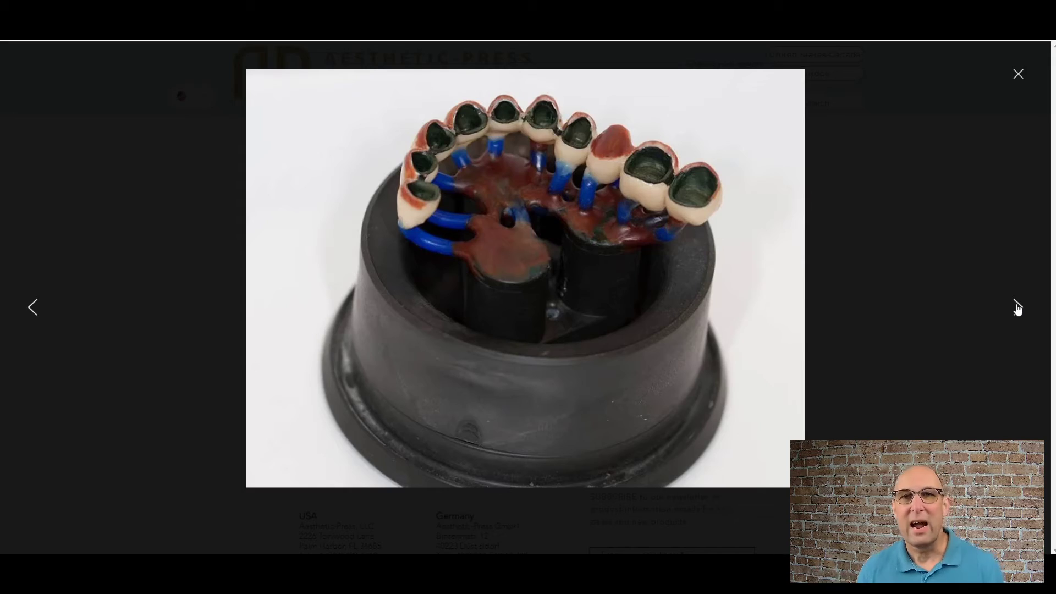
{"action": "left_click", "coordinate": [1017, 307]}
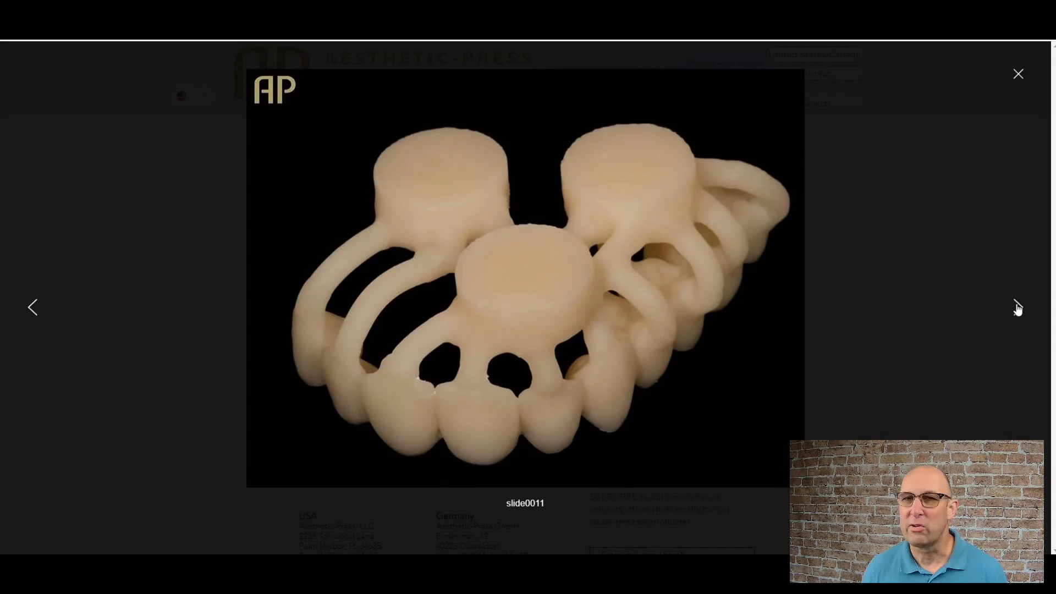
{"action": "left_click", "coordinate": [1017, 307]}
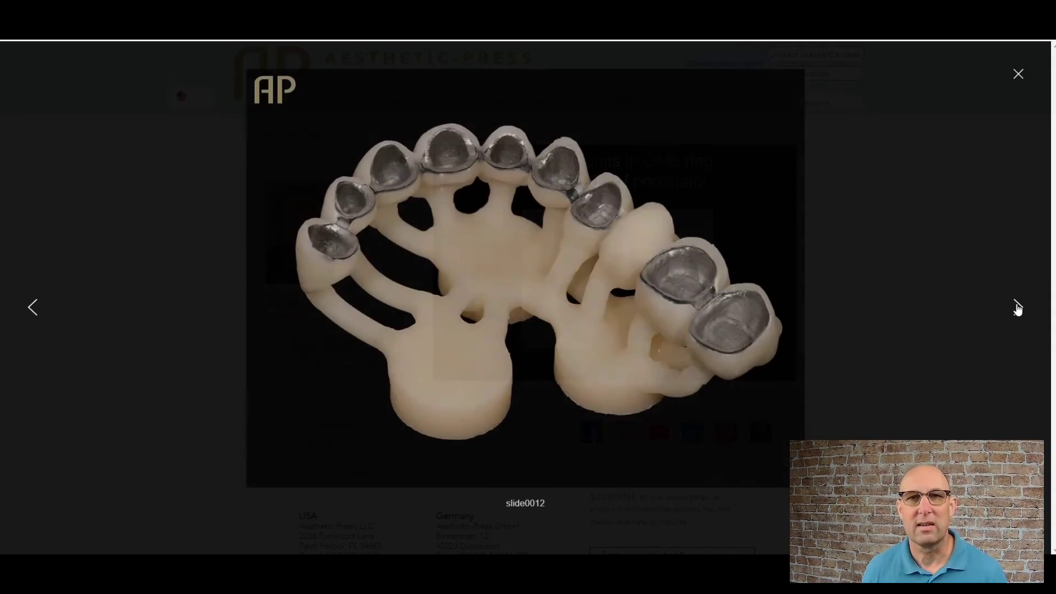